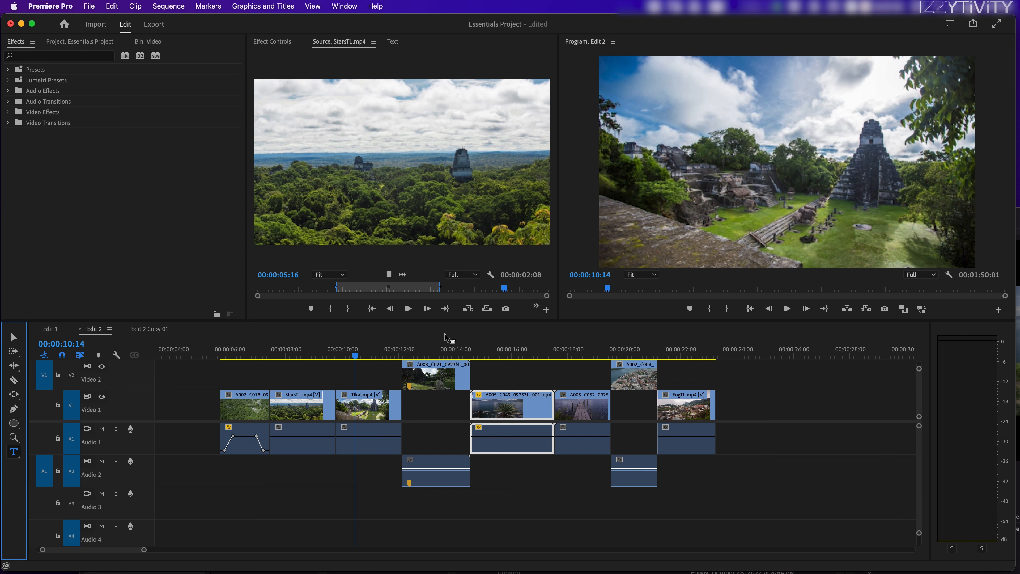
# Use the Type tool to place a text layer reading "add text" near the middle of the ruins shot in the program frame.
pyautogui.click(763, 163)
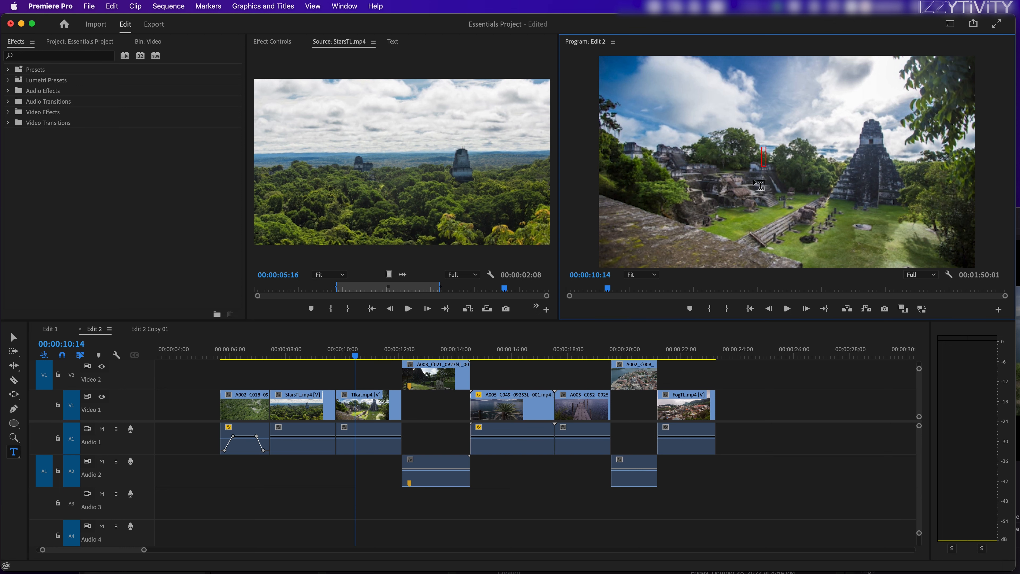
pyautogui.write('text')
pyautogui.click(362, 355)
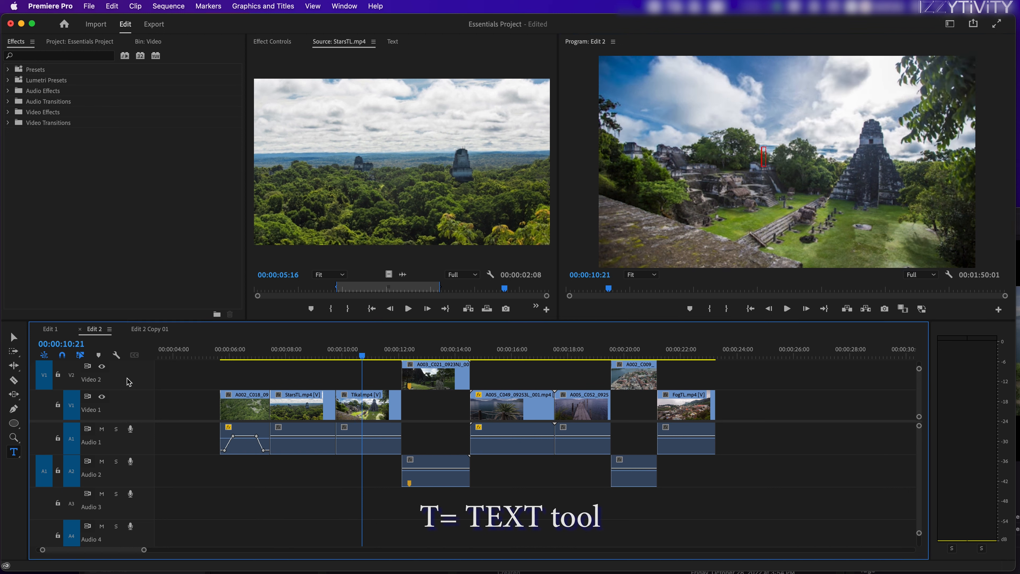
pyautogui.click(14, 337)
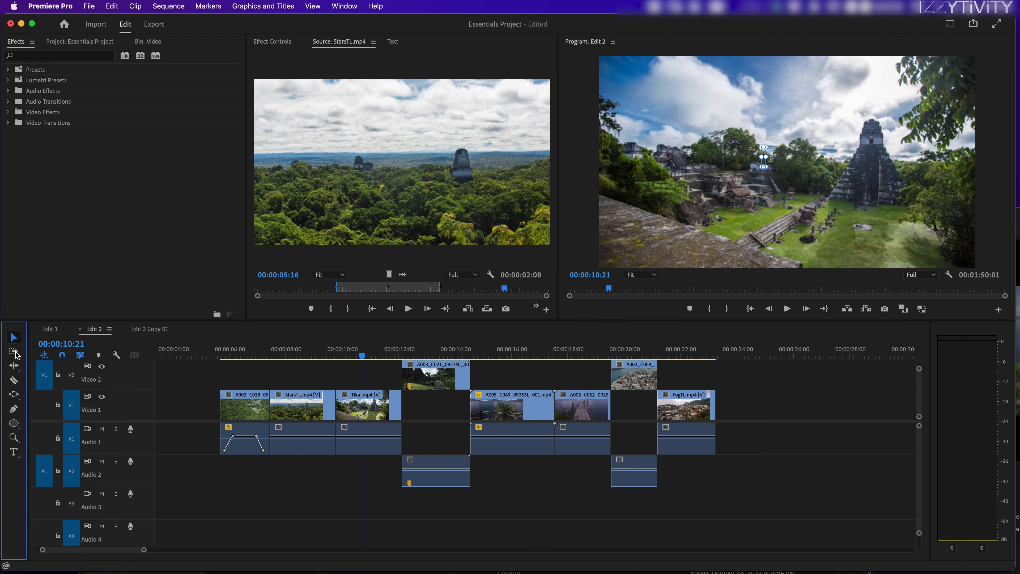
pyautogui.click(14, 453)
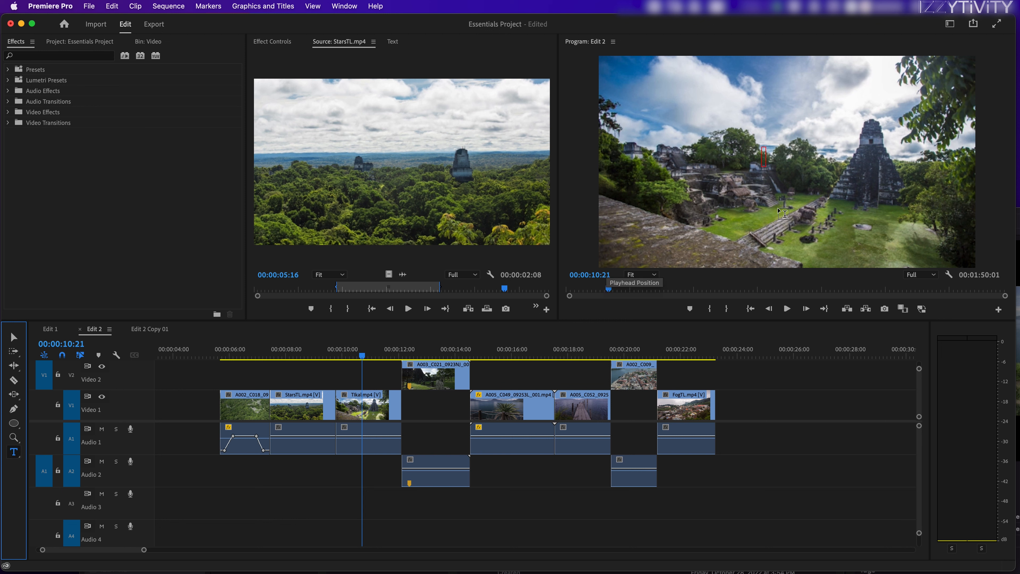
pyautogui.click(771, 155)
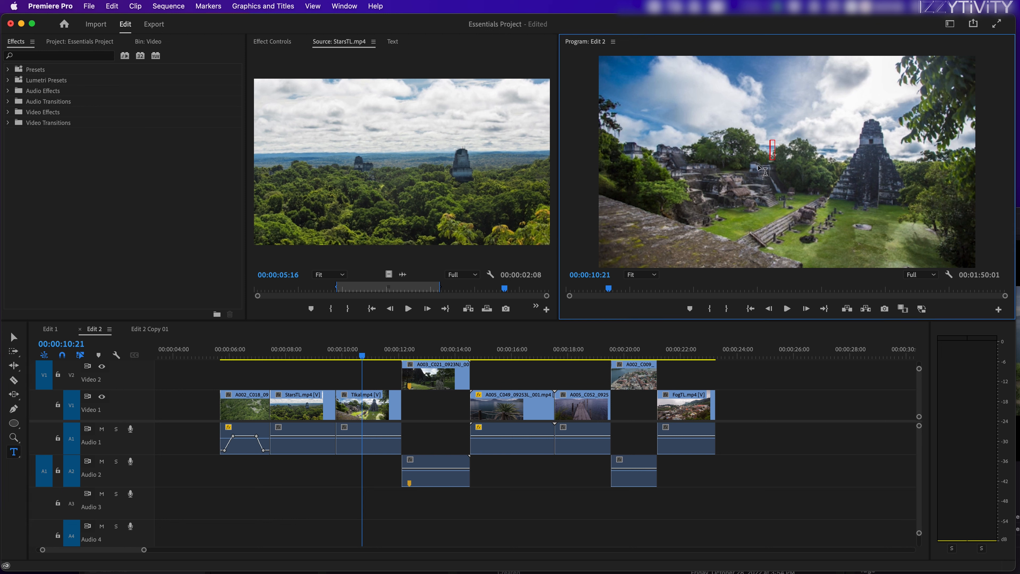
pyautogui.write('add tes=')
pyautogui.write('xt')
pyautogui.press('BackSpace')
pyautogui.press('BackSpace')
pyautogui.write('text')
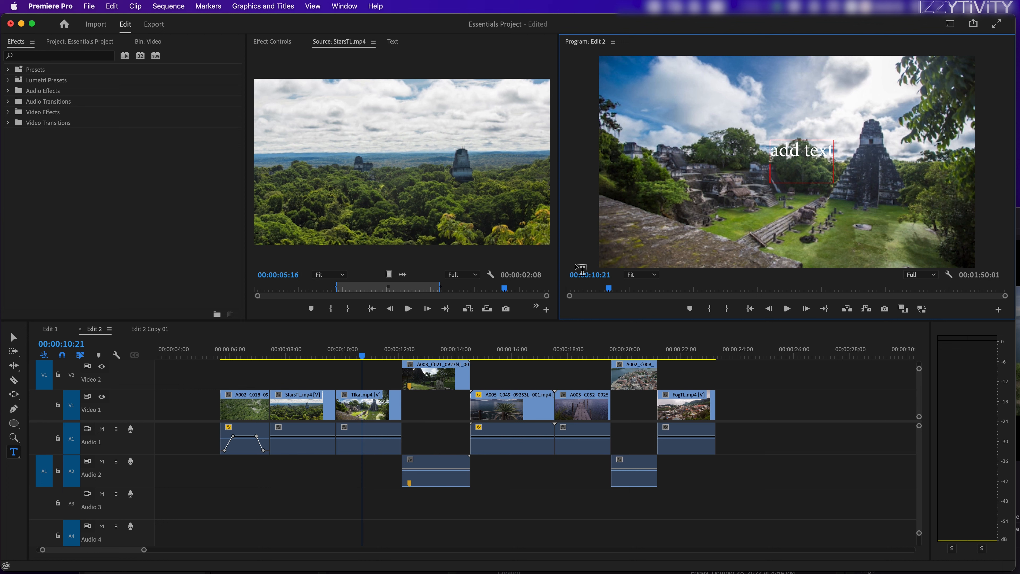
# Delete the "add text" graphic clip from the Video 3 track.
pyautogui.click(373, 354)
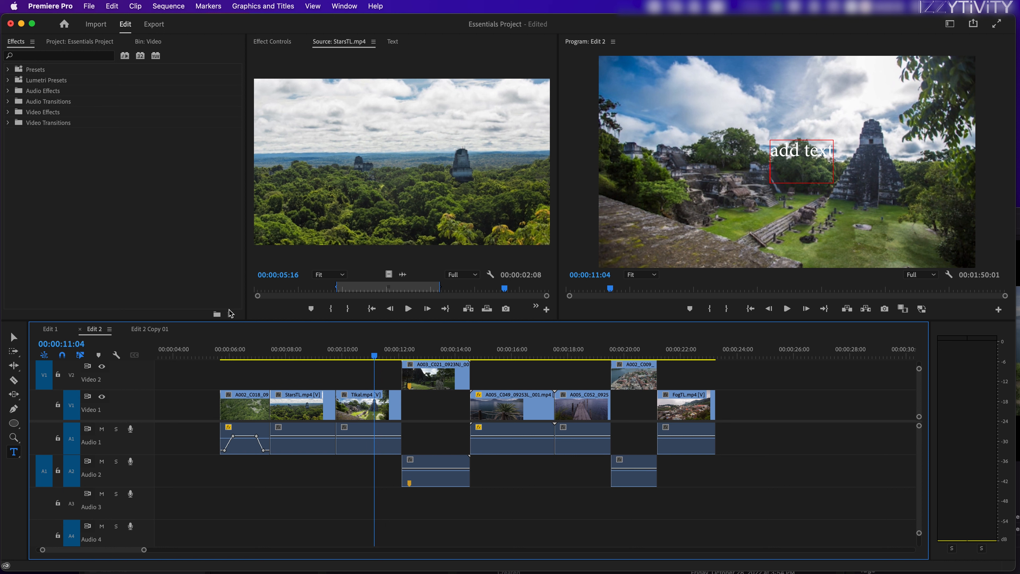
pyautogui.click(14, 450)
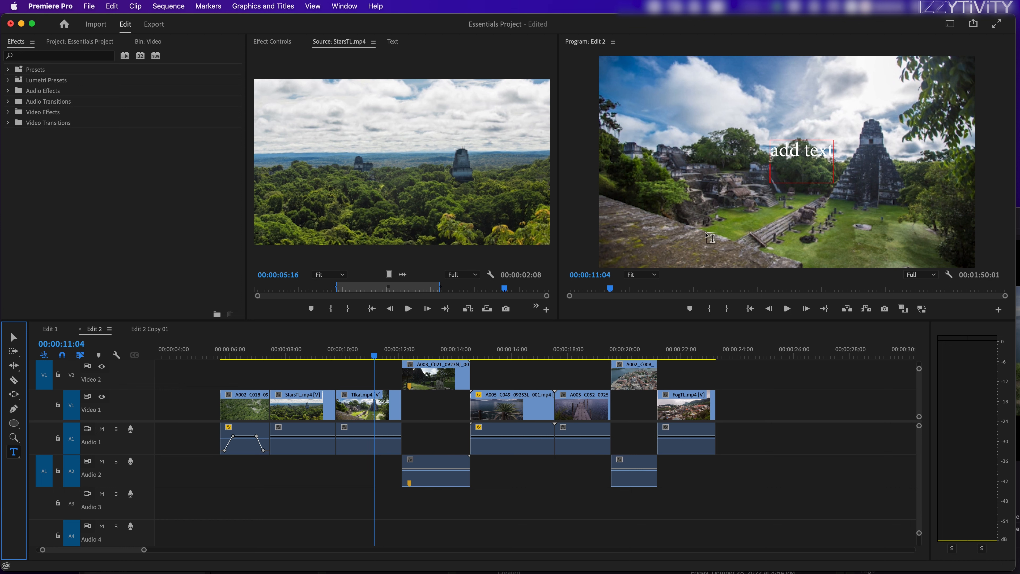
pyautogui.moveTo(144, 422); pyautogui.dragTo(145, 517)
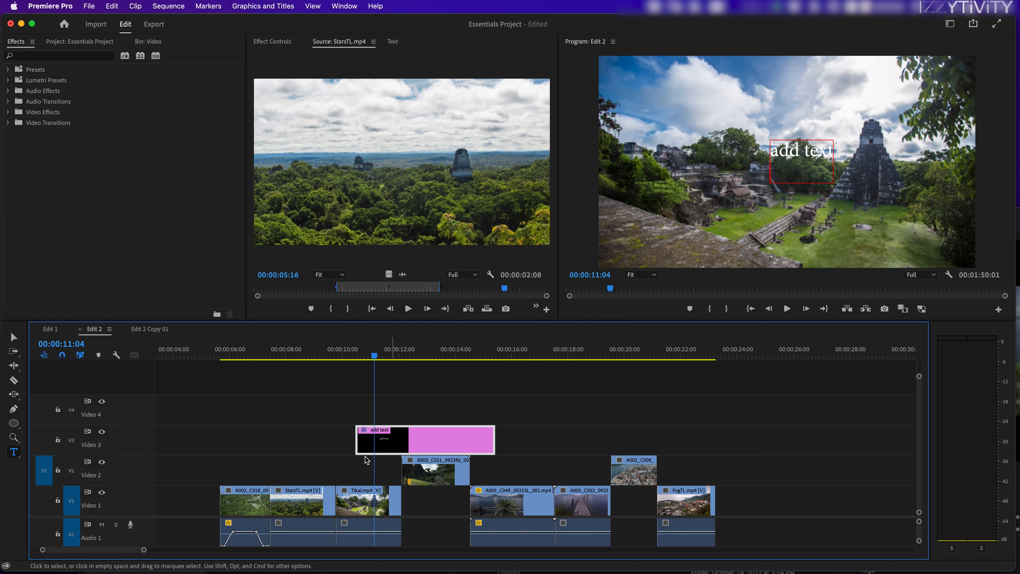
pyautogui.moveTo(145, 517); pyautogui.dragTo(145, 478)
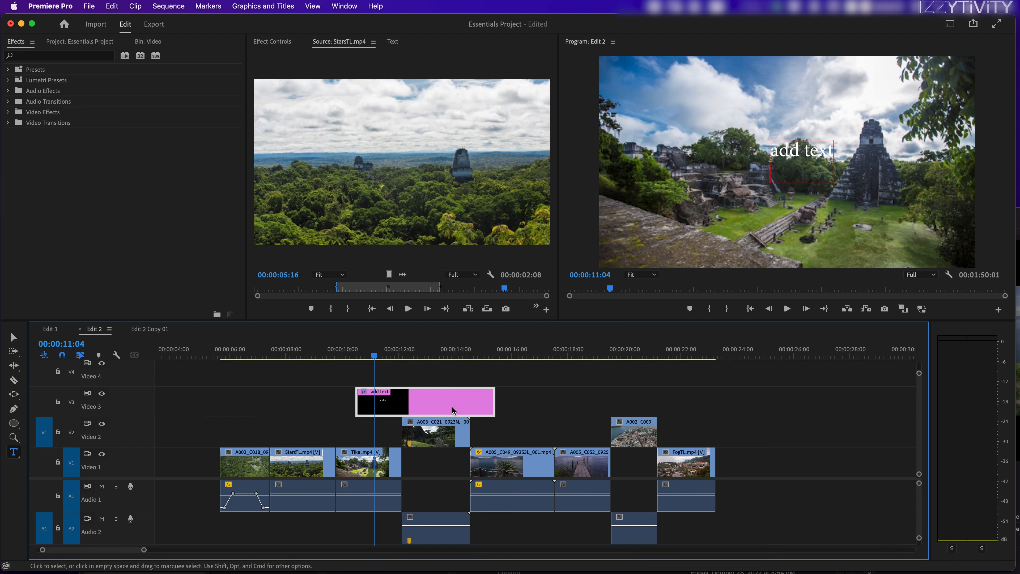
pyautogui.press('Delete')
pyautogui.click(355, 348)
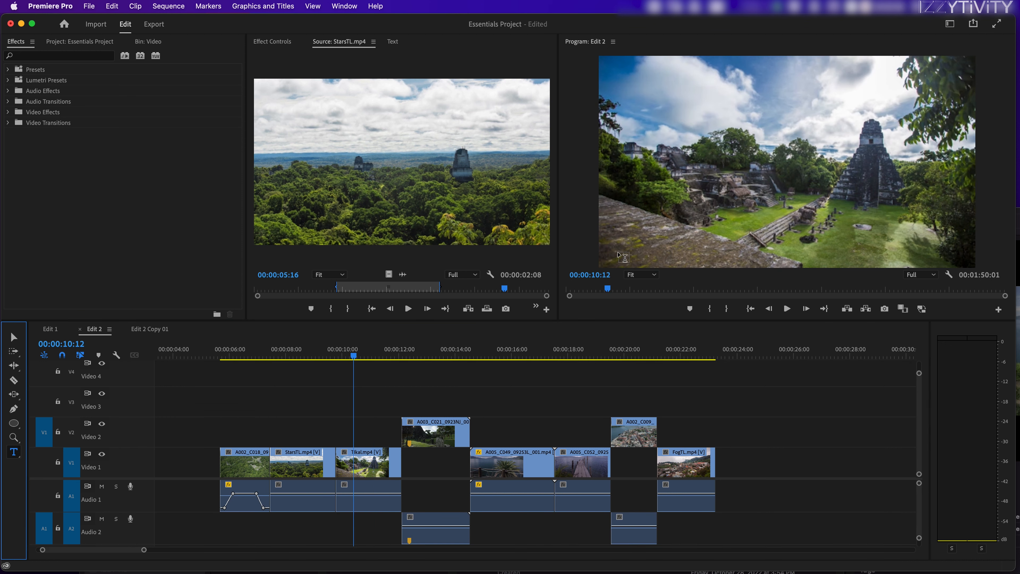
pyautogui.click(749, 142)
pyautogui.click(367, 356)
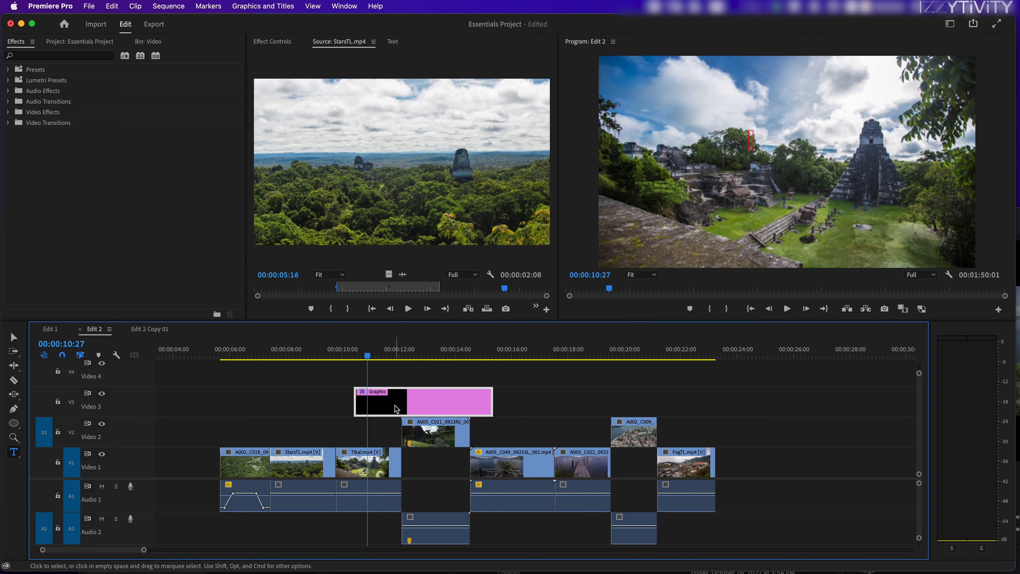
pyautogui.press('Delete')
pyautogui.moveTo(377, 356); pyautogui.dragTo(366, 354)
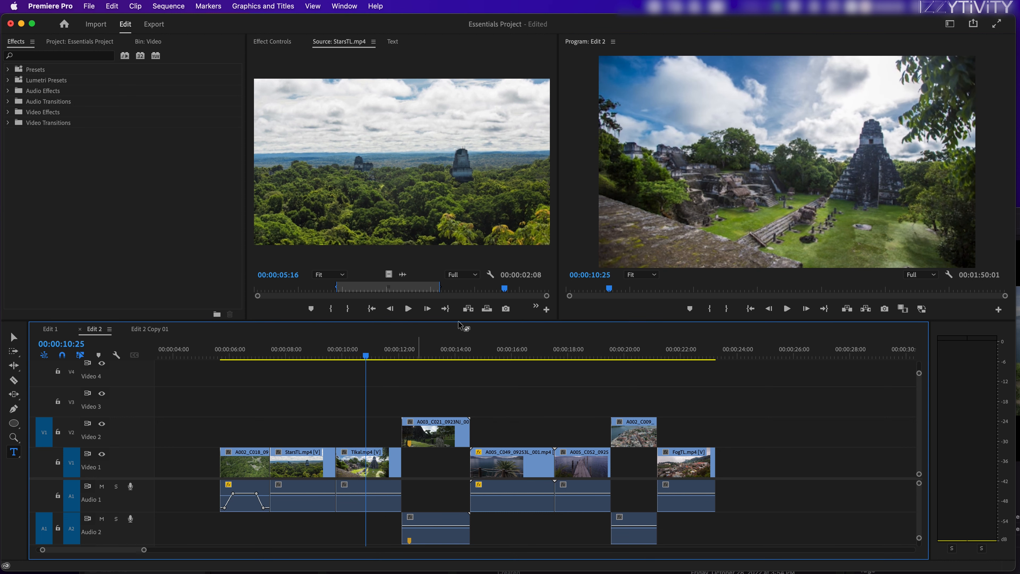
pyautogui.click(764, 158)
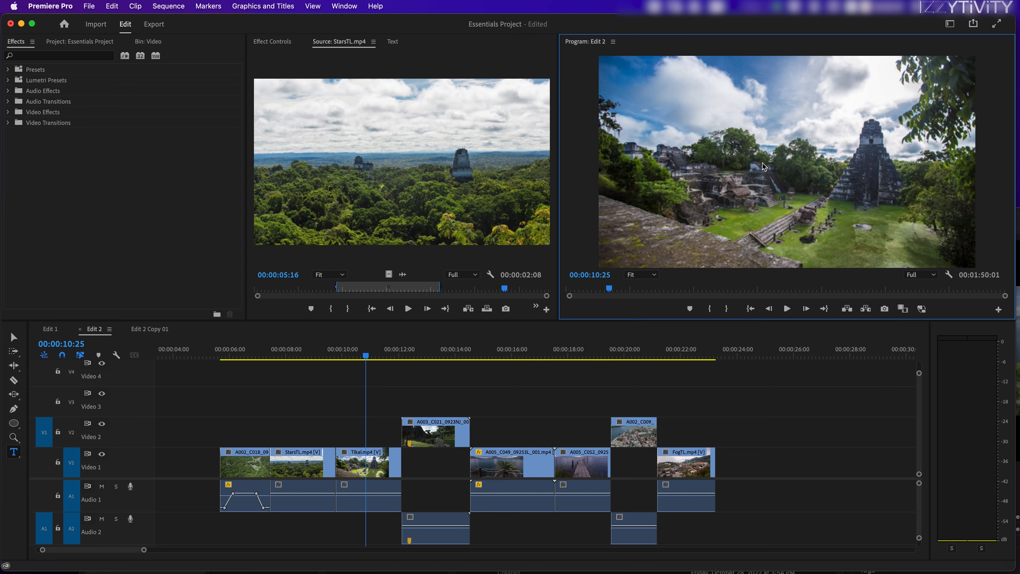
pyautogui.moveTo(395, 353); pyautogui.dragTo(403, 349)
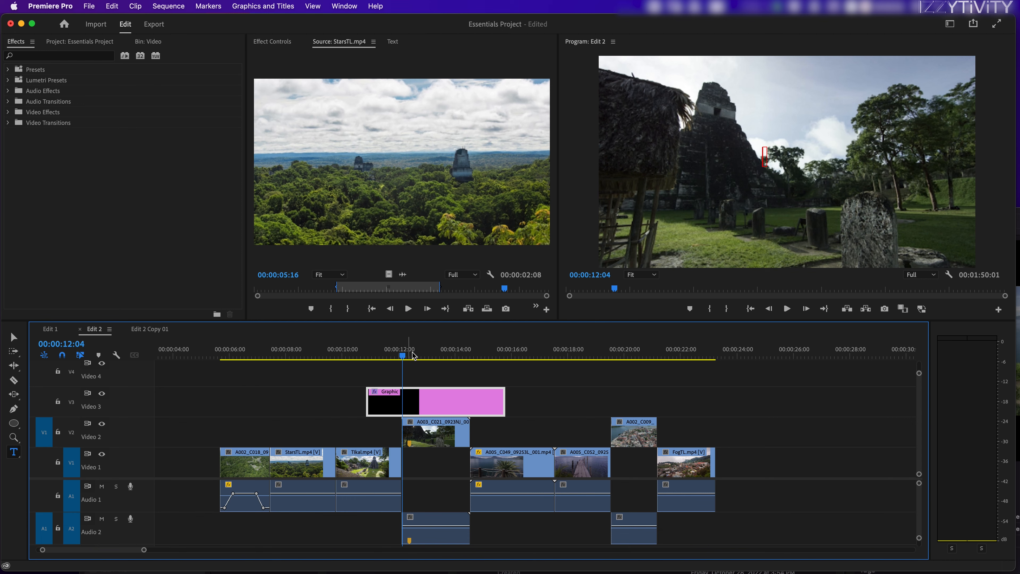
pyautogui.moveTo(414, 354); pyautogui.dragTo(441, 354)
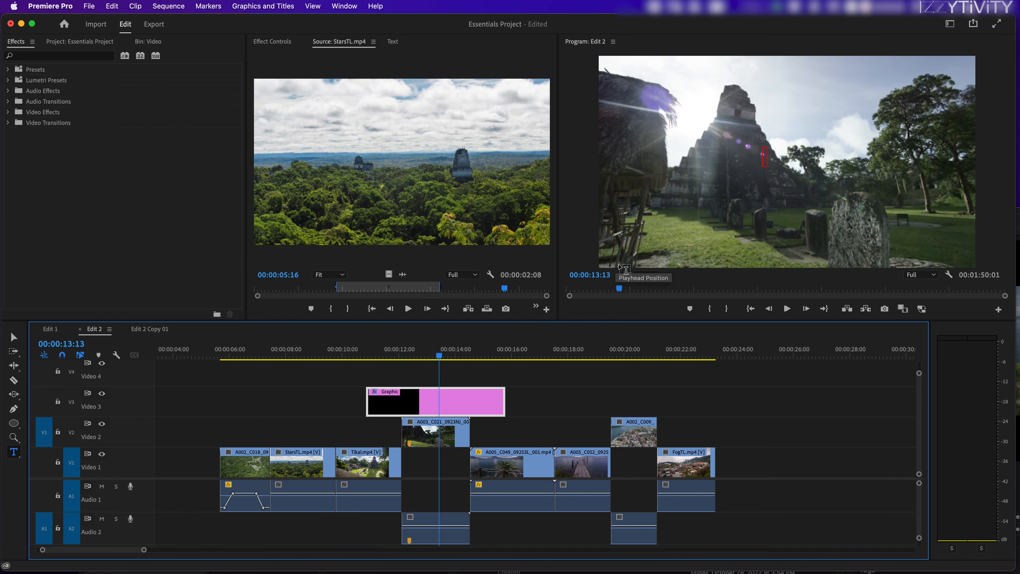
pyautogui.press('super+z')
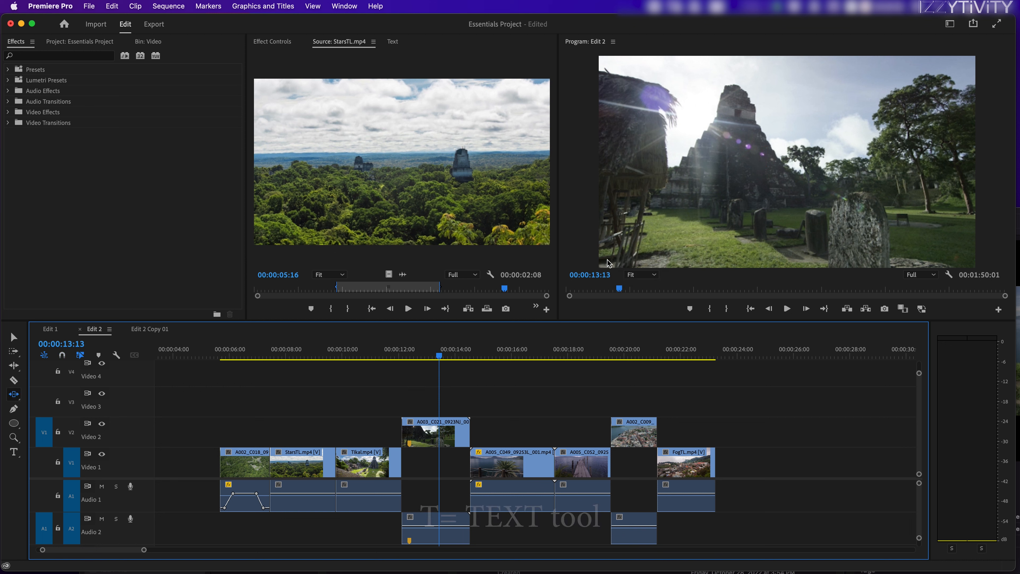
# Add a text layer reading "nice stones" near the middle of the frame at 00:00:13:13.
pyautogui.click(14, 452)
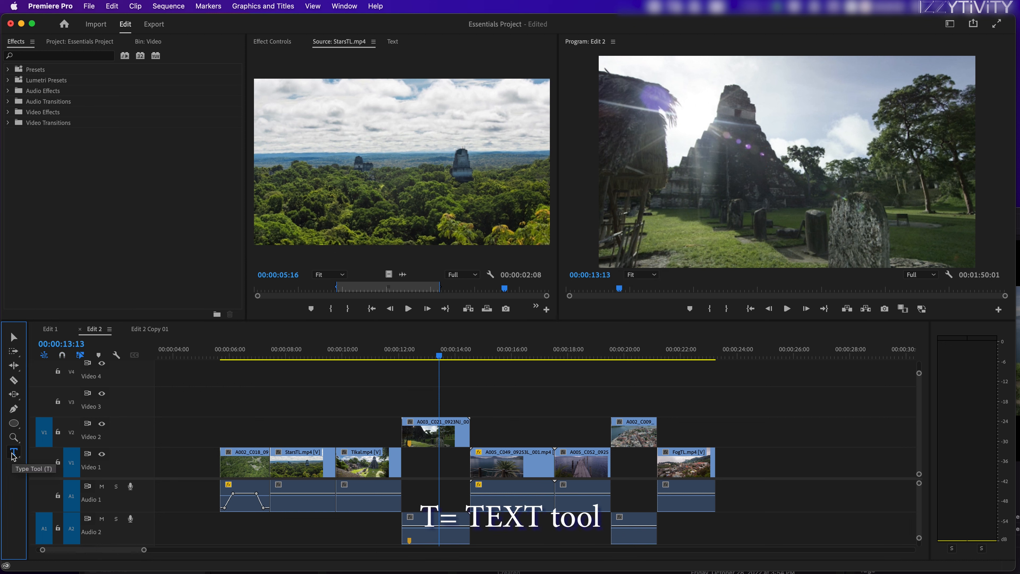
pyautogui.click(750, 144)
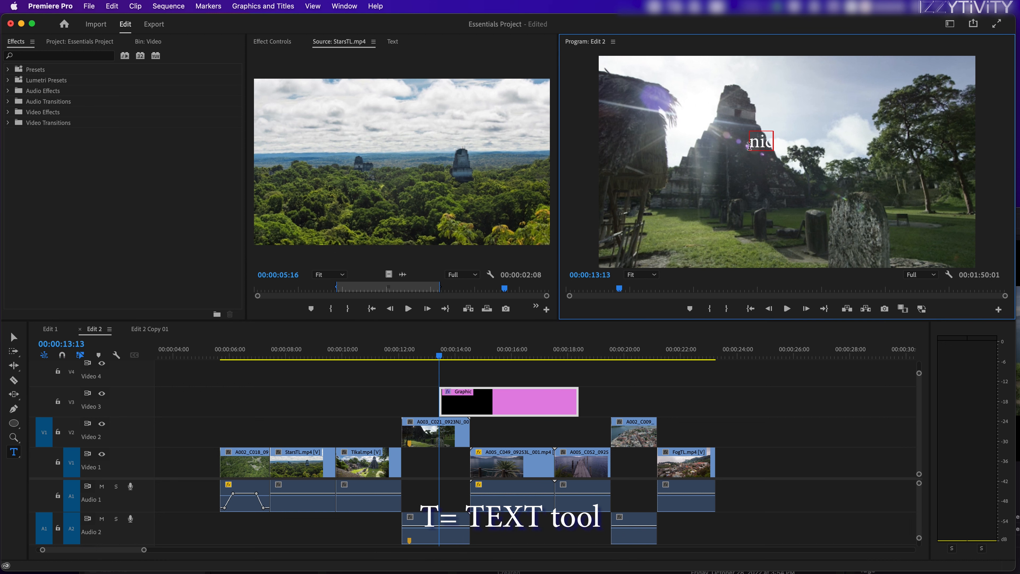
pyautogui.write('nice stones')
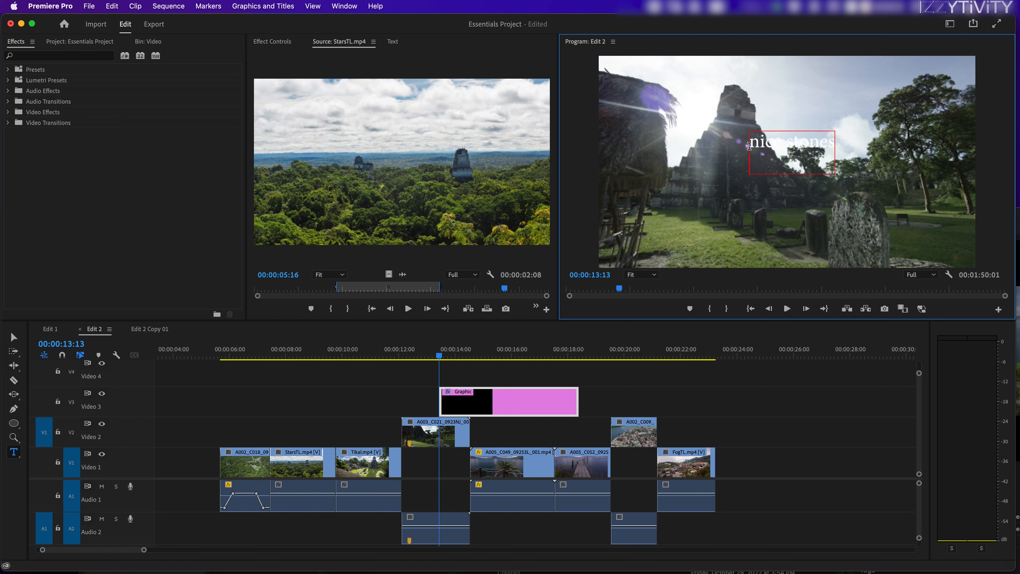
# Move the "nice stones" graphic clip to start at 00:00:12:04 above the A003 clip and shorten it to end at 00:00:15:14.
pyautogui.click(484, 409)
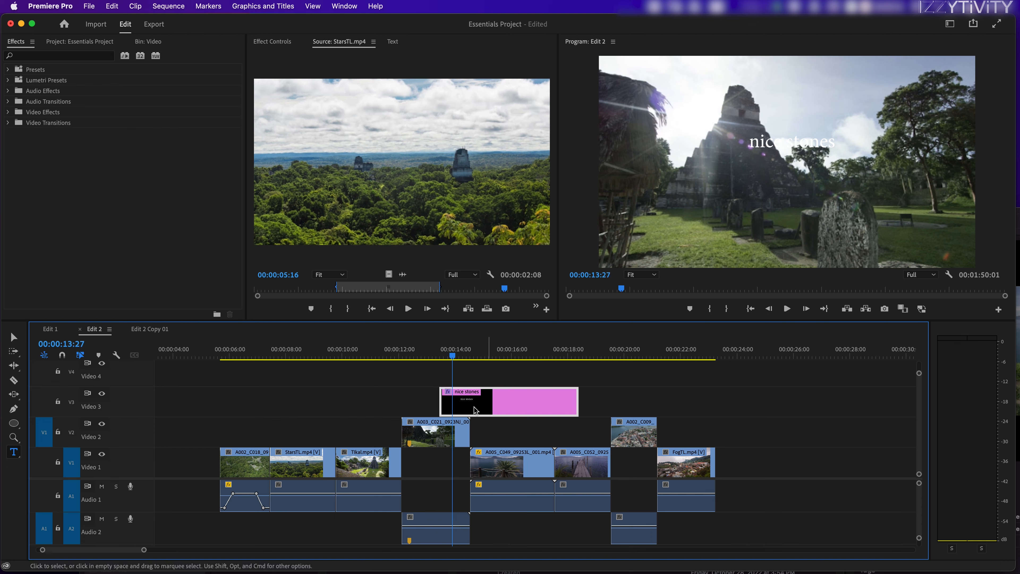
pyautogui.moveTo(485, 409); pyautogui.dragTo(448, 408)
pyautogui.moveTo(434, 355); pyautogui.dragTo(441, 391)
pyautogui.moveTo(538, 402); pyautogui.dragTo(457, 403)
# Replace the "nice stones" title text with "MOUNTAINS".
pyautogui.doubleClick(452, 405)
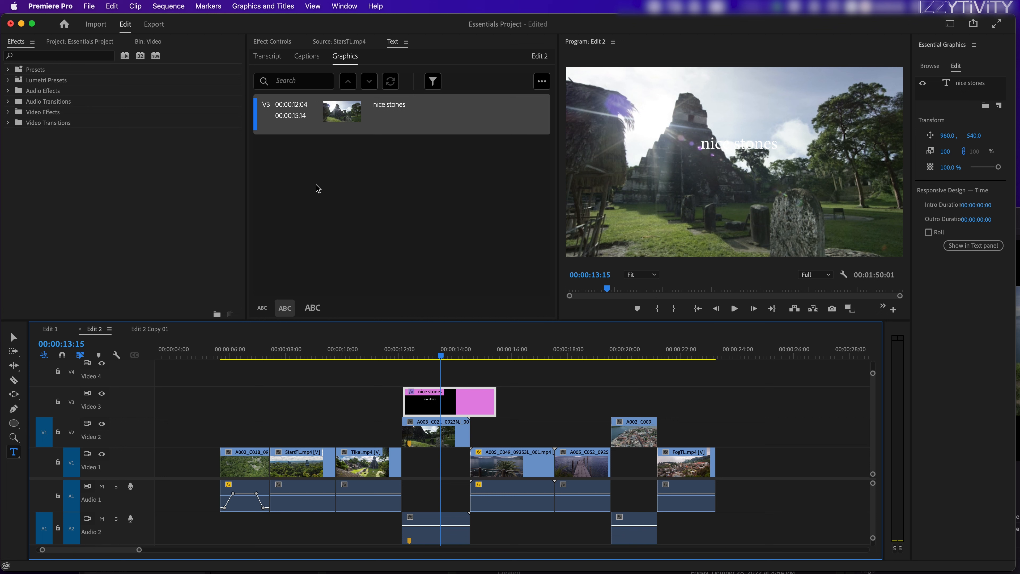
pyautogui.click(397, 111)
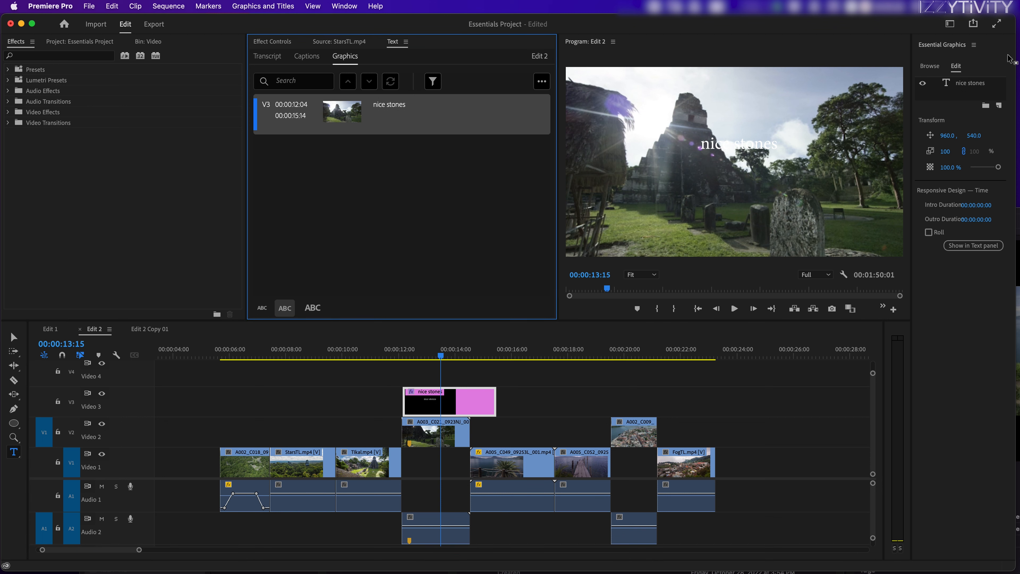
pyautogui.click(983, 83)
pyautogui.doubleClick(977, 82)
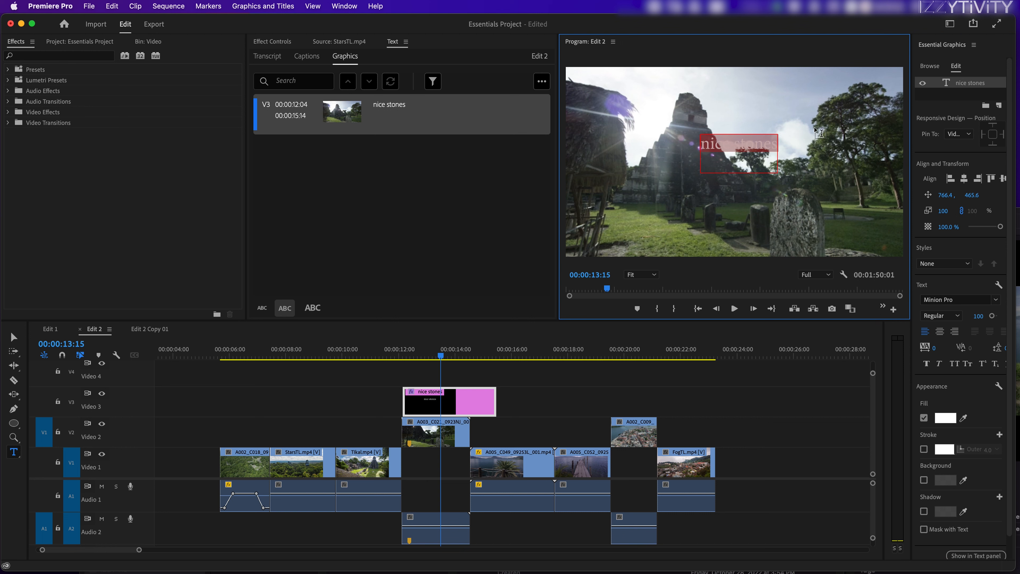
pyautogui.write('MOUN')
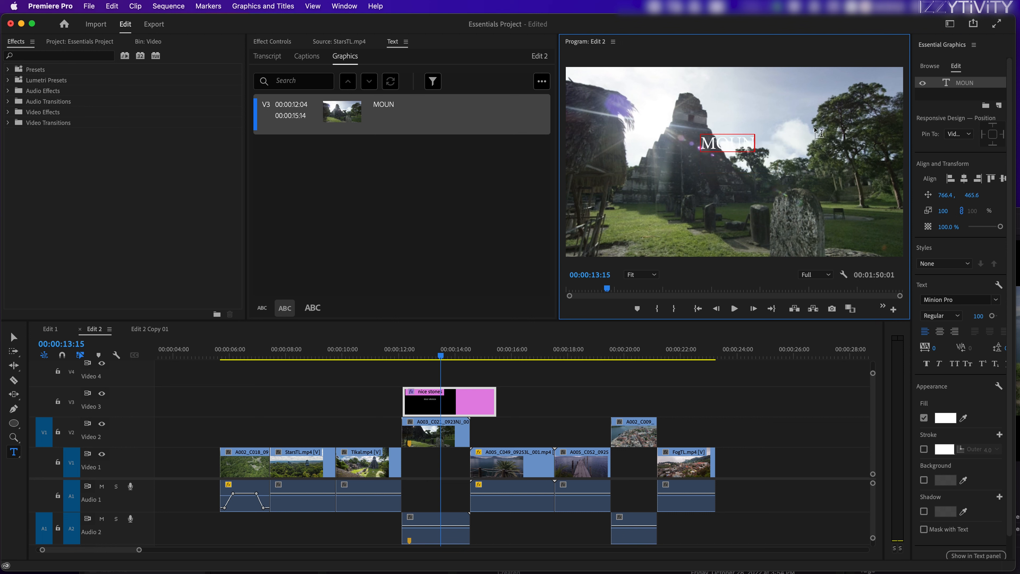
pyautogui.write('TAINS')
# Move the title clip to 00:00:05:15 above the opening aerial shot and replace its text with "TEMPLES".
pyautogui.moveTo(427, 398); pyautogui.dragTo(261, 357)
pyautogui.click(272, 357)
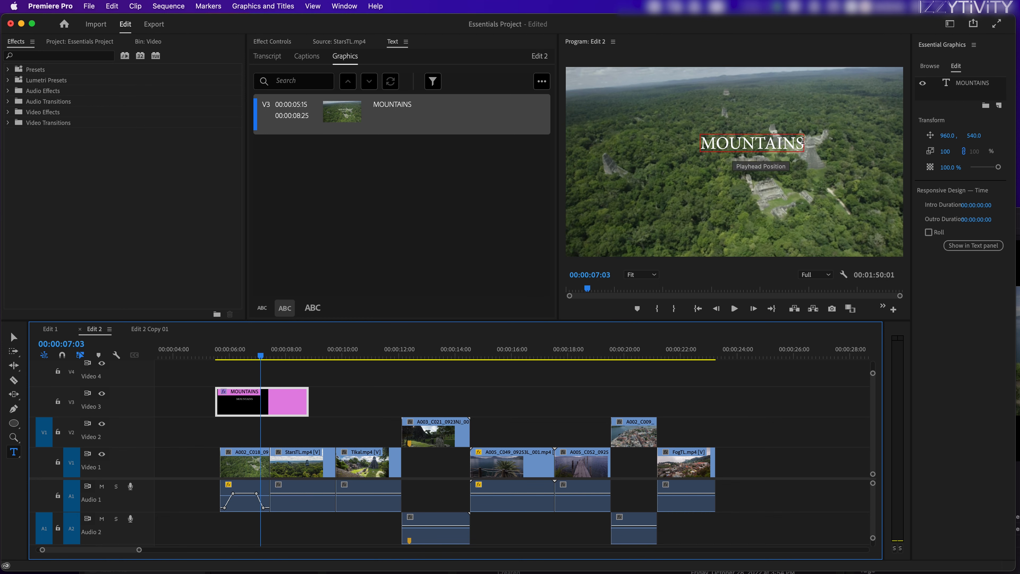
pyautogui.moveTo(801, 142); pyautogui.dragTo(702, 146)
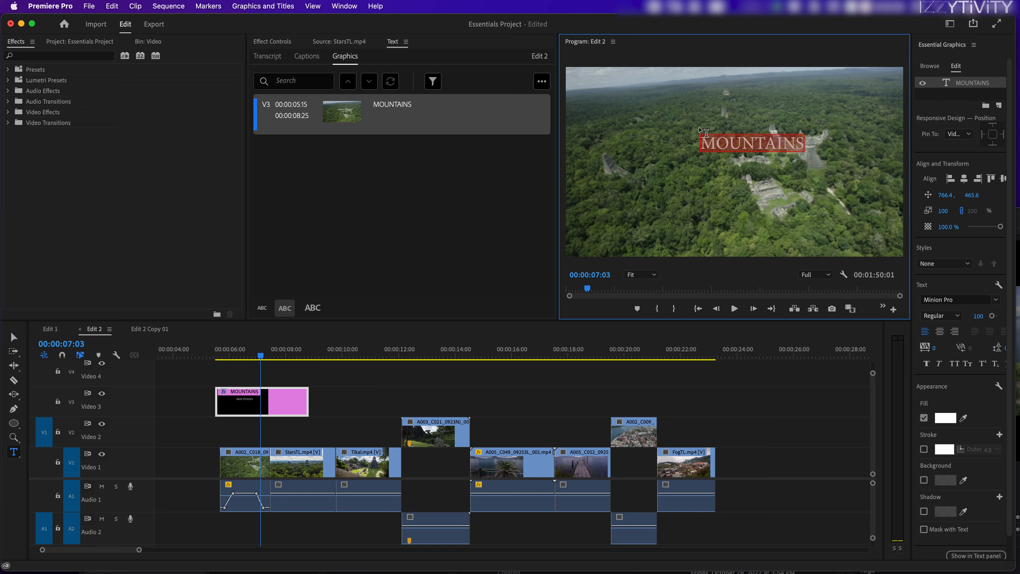
pyautogui.press('BackSpace')
pyautogui.press('BackSpace')
pyautogui.press('BackSpace')
pyautogui.press('BackSpace')
pyautogui.press('BackSpace')
pyautogui.press('BackSpace')
pyautogui.press('BackSpace')
pyautogui.press('BackSpace')
pyautogui.press('BackSpace')
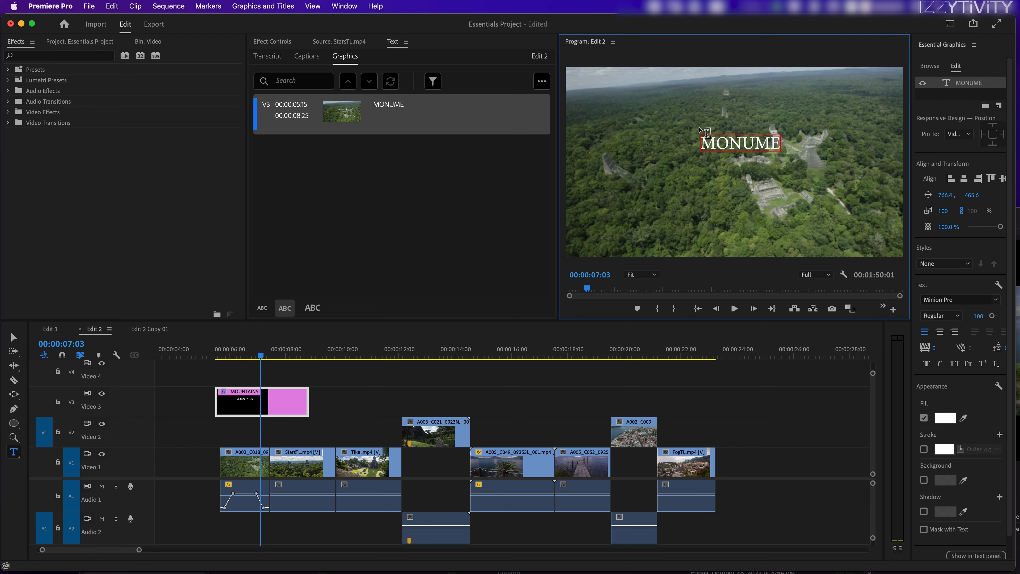
pyautogui.write('TEMPLES')
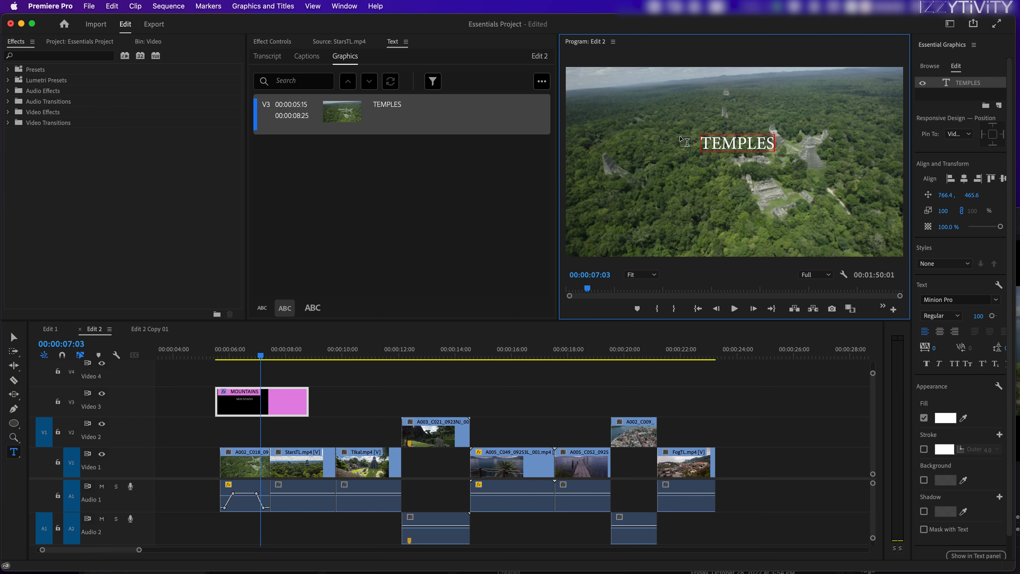
# Trim the start of the TEMPLES title clip to 00:00:05:18, near the beginning of the first video clip.
pyautogui.click(272, 360)
pyautogui.click(269, 357)
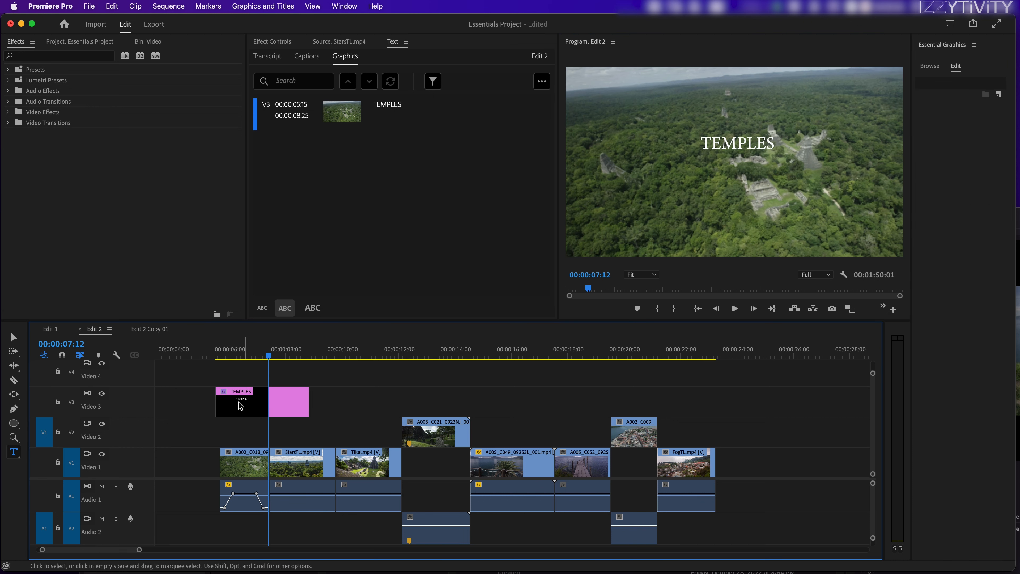
pyautogui.moveTo(217, 404); pyautogui.dragTo(220, 404)
pyautogui.click(253, 357)
pyautogui.click(267, 405)
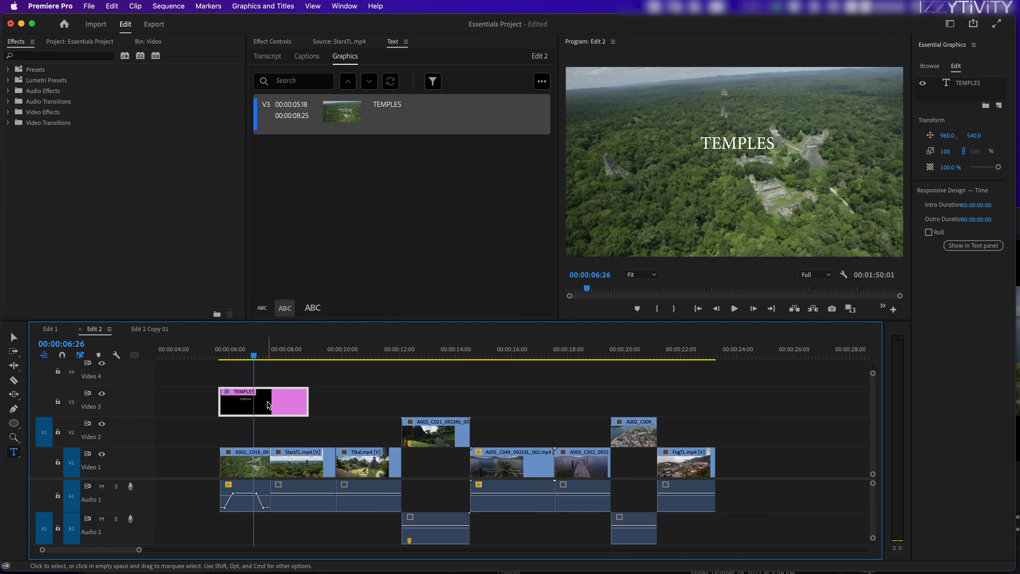
pyautogui.moveTo(260, 355)
pyautogui.mouseDown()
pyautogui.moveTo(285, 355)
pyautogui.moveTo(259, 369)
pyautogui.mouseUp()
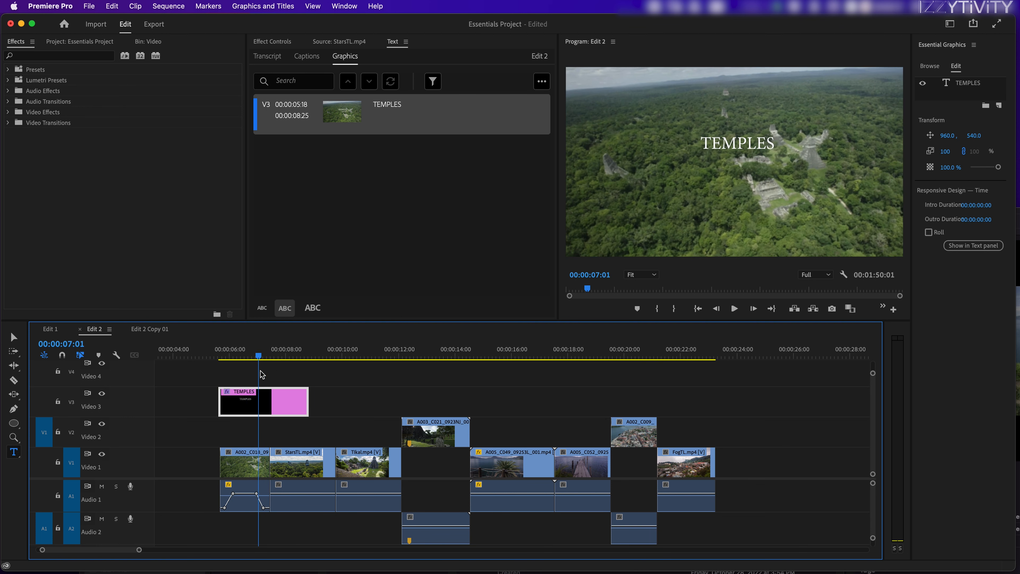
# Duplicate the TEMPLES title clip on the same track so the copy starts at 00:00:15:01 above the lake shots.
pyautogui.moveTo(263, 410); pyautogui.dragTo(522, 386)
pyautogui.moveTo(540, 353)
pyautogui.mouseDown()
pyautogui.moveTo(290, 398)
pyautogui.moveTo(574, 362)
pyautogui.moveTo(535, 370)
pyautogui.mouseUp()
pyautogui.click(530, 398)
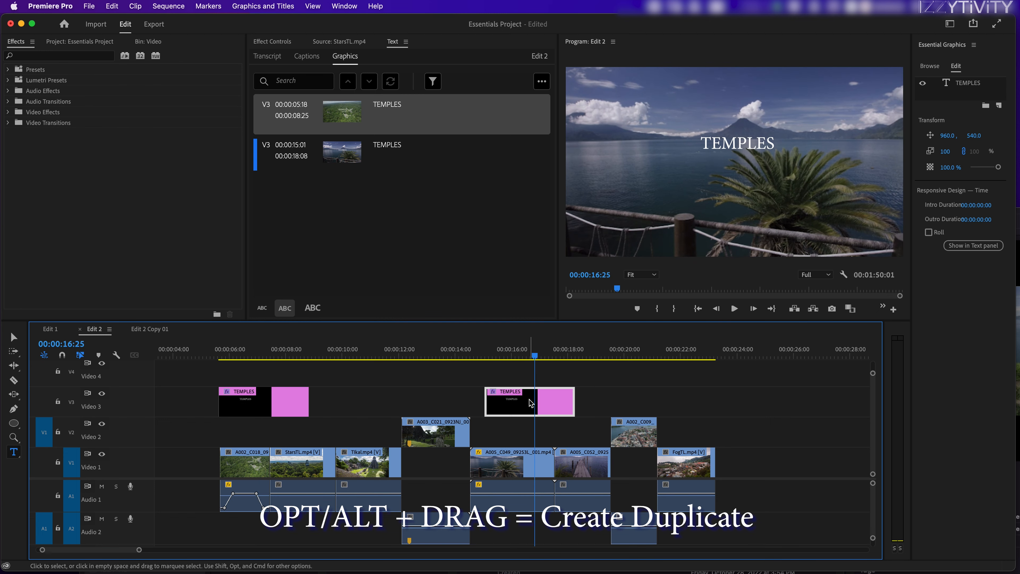
# Replace the text of the duplicated title over the lake clip with "BEACH".
pyautogui.click(388, 146)
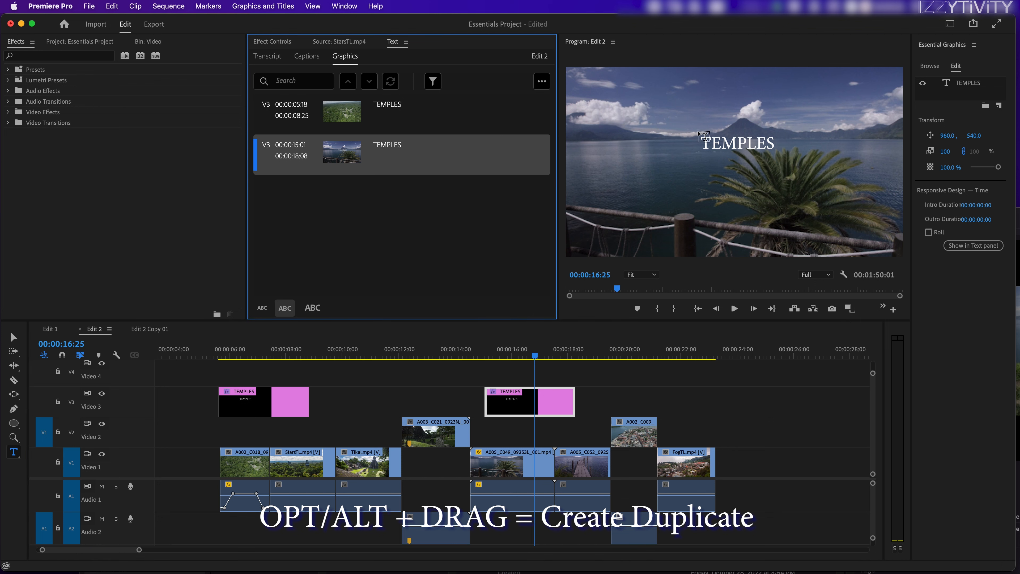
pyautogui.click(743, 139)
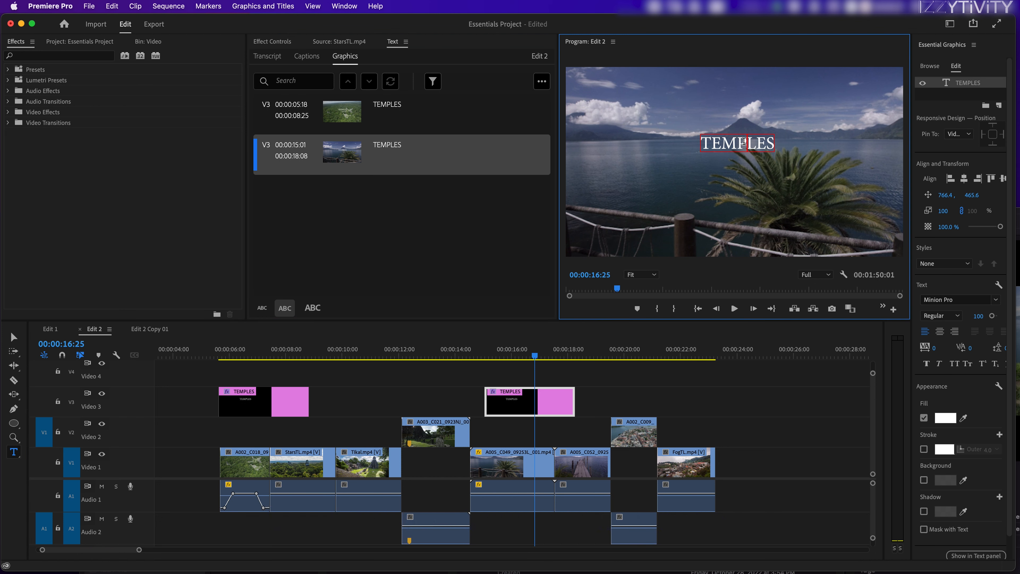
pyautogui.doubleClick(744, 140)
pyautogui.write('BEACH')
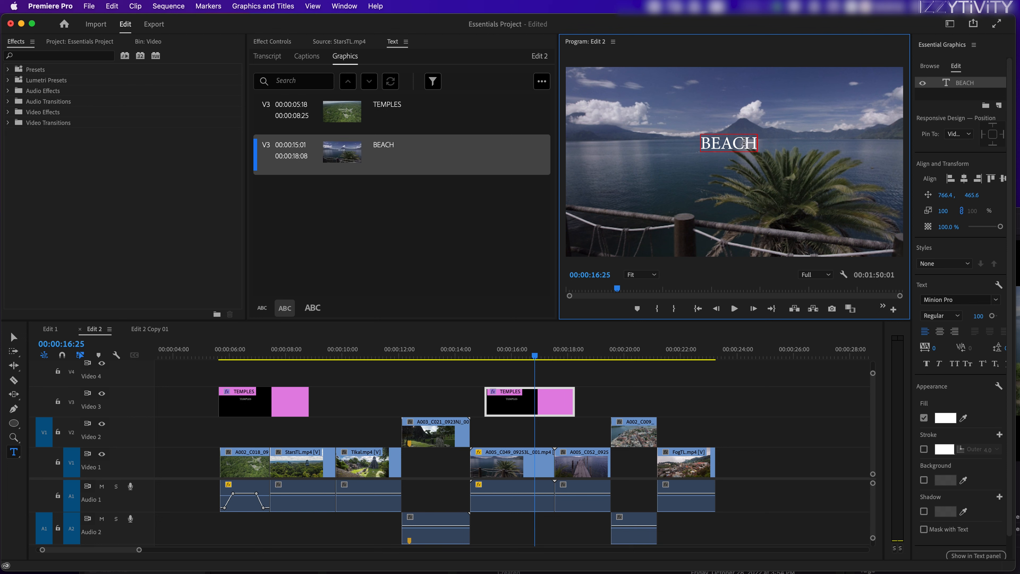
pyautogui.moveTo(539, 352); pyautogui.dragTo(519, 370)
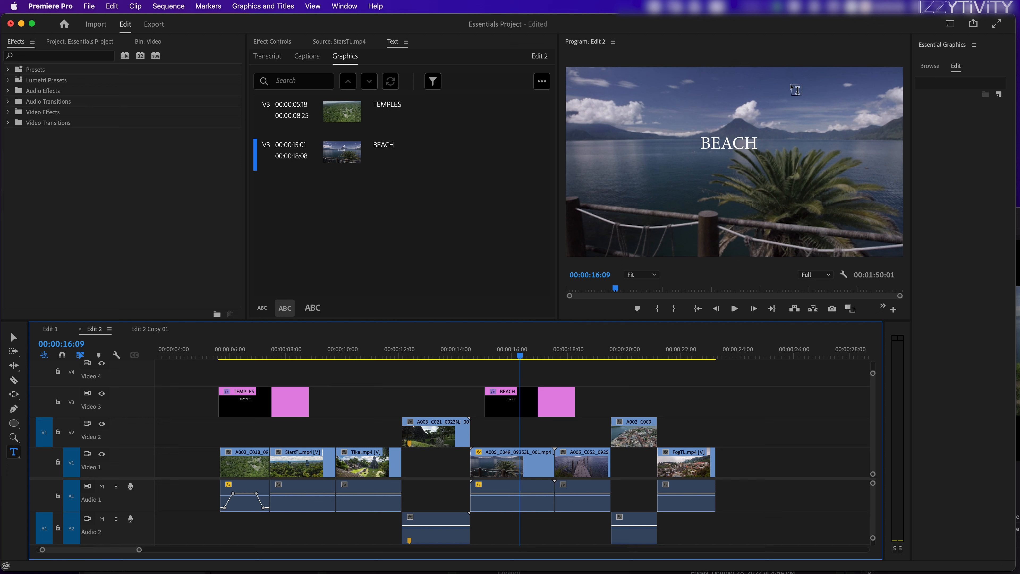
# Review the BEACH title and the neighbouring temple and lake clips by scrubbing and playing through the sequence.
pyautogui.moveTo(264, 367); pyautogui.dragTo(533, 364)
pyautogui.click(527, 400)
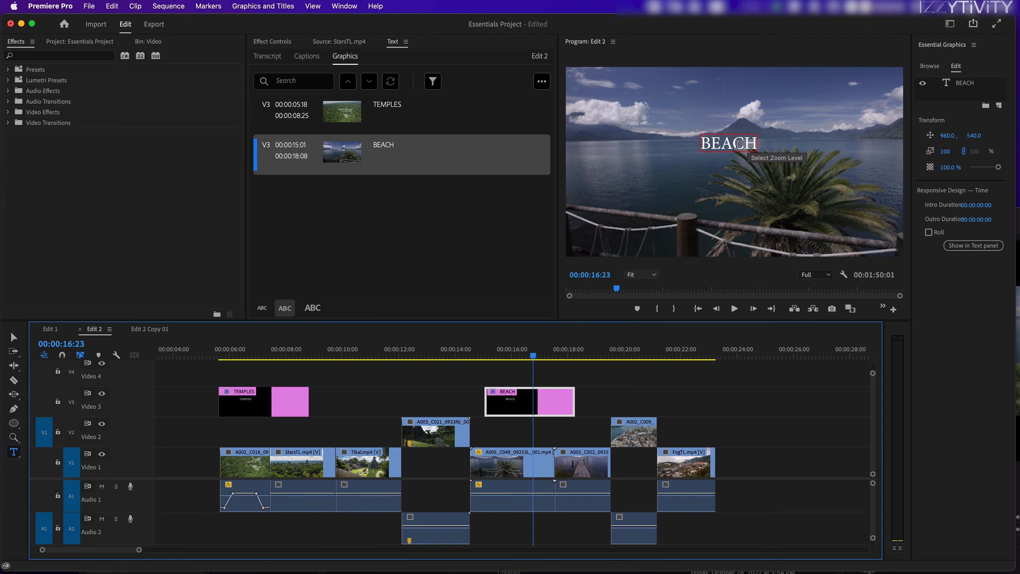
pyautogui.click(541, 353)
pyautogui.moveTo(541, 353); pyautogui.dragTo(425, 360)
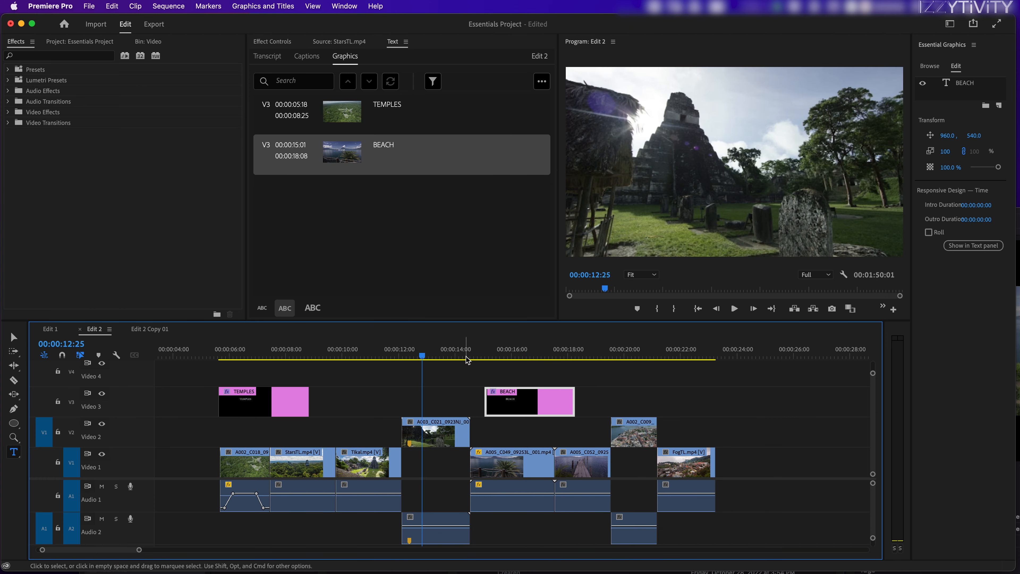
pyautogui.click(515, 359)
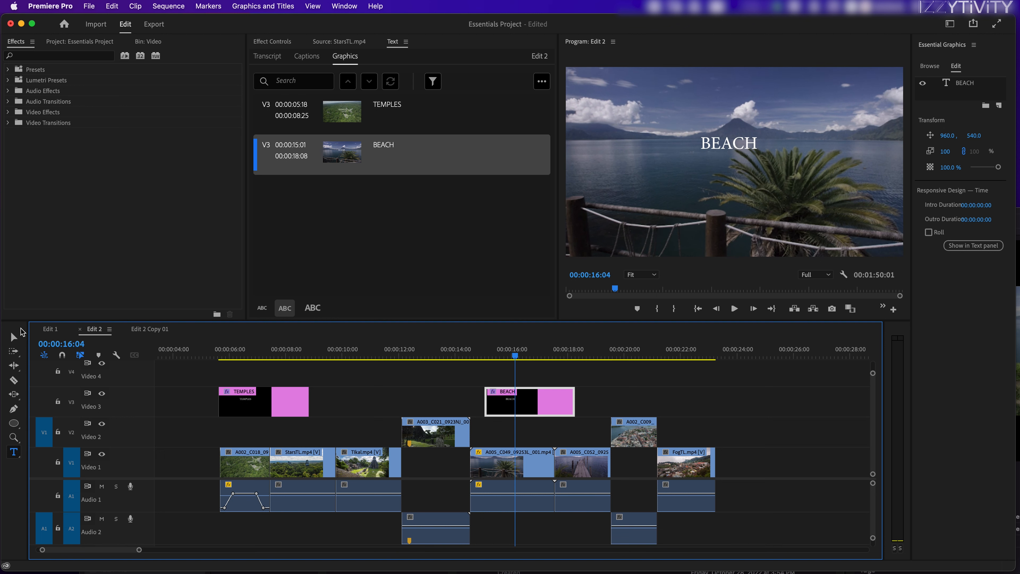
pyautogui.press('space')
pyautogui.moveTo(144, 477); pyautogui.dragTo(143, 473)
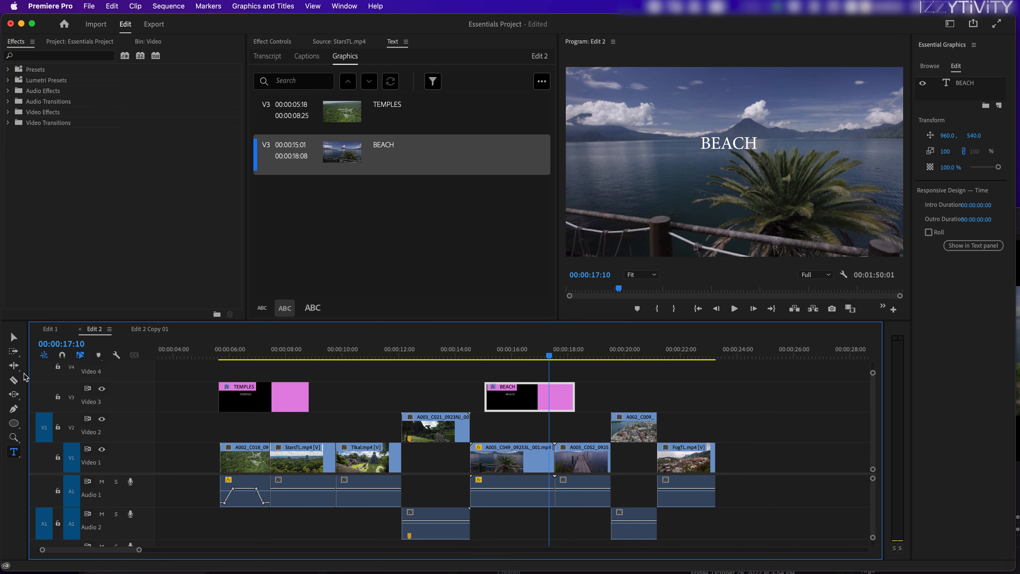
pyautogui.click(534, 355)
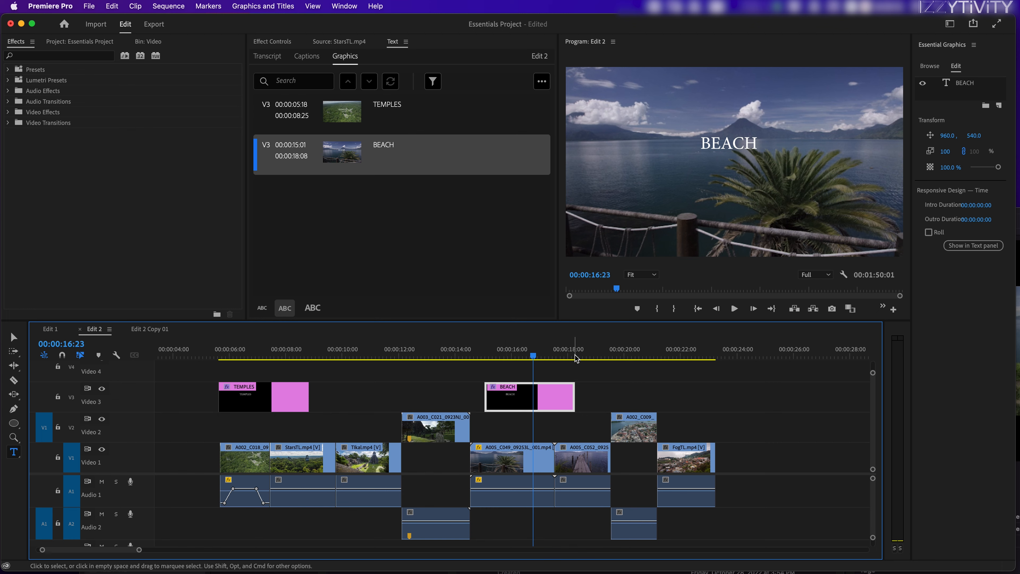
pyautogui.click(428, 356)
pyautogui.moveTo(427, 362); pyautogui.dragTo(434, 363)
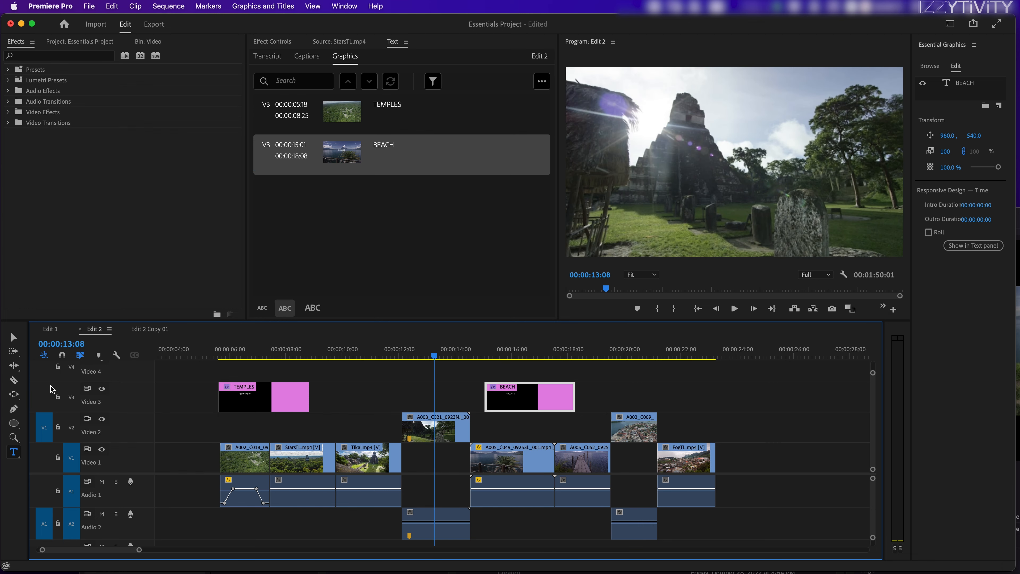
pyautogui.moveTo(477, 355); pyautogui.dragTo(425, 396)
pyautogui.press('Down')
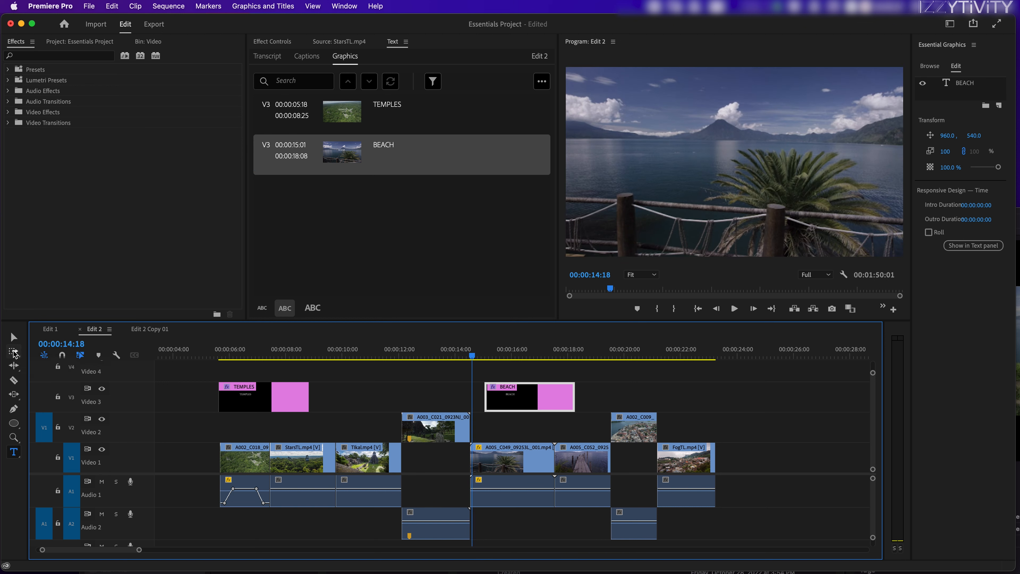
# Activate the Ripple Edit tool and park the playhead at 00:00:15:25 over the BEACH title clip.
pyautogui.click(13, 366)
pyautogui.click(507, 356)
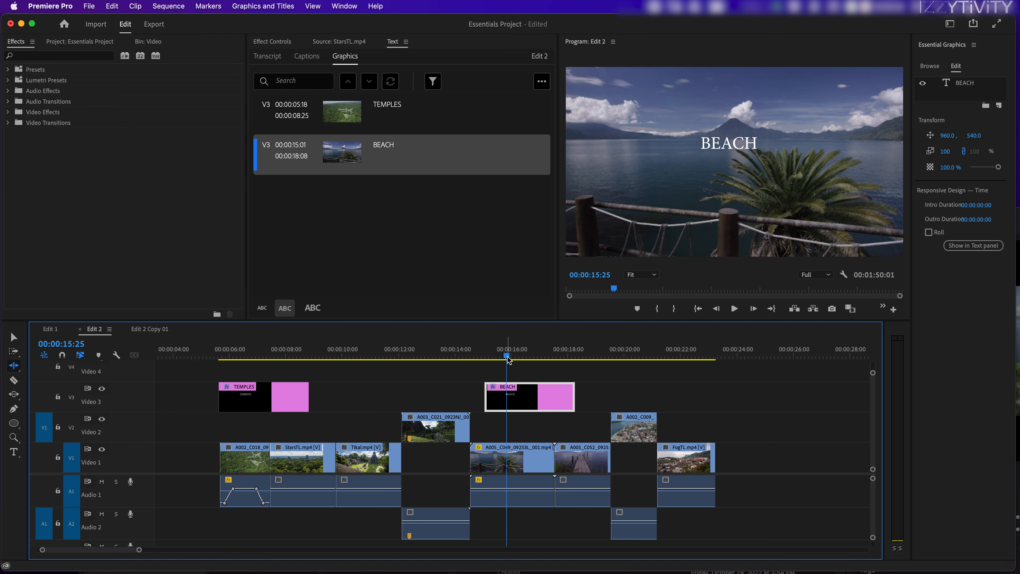